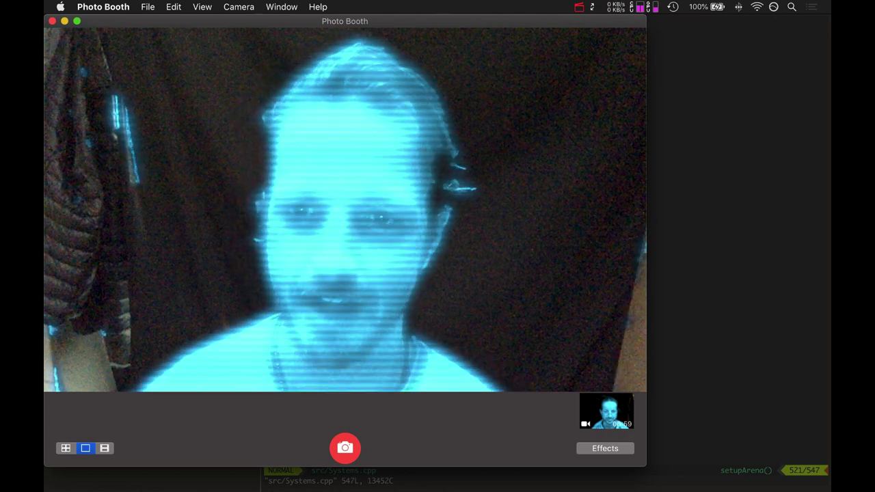
# Step: Quit Photo Booth and switch to Photoshop's Placeholders pixel-art animation document
pyautogui.press('super+Tab')
pyautogui.press('super+shift+Tab')
pyautogui.press('super+shift+Tab')
pyautogui.press('Escape')
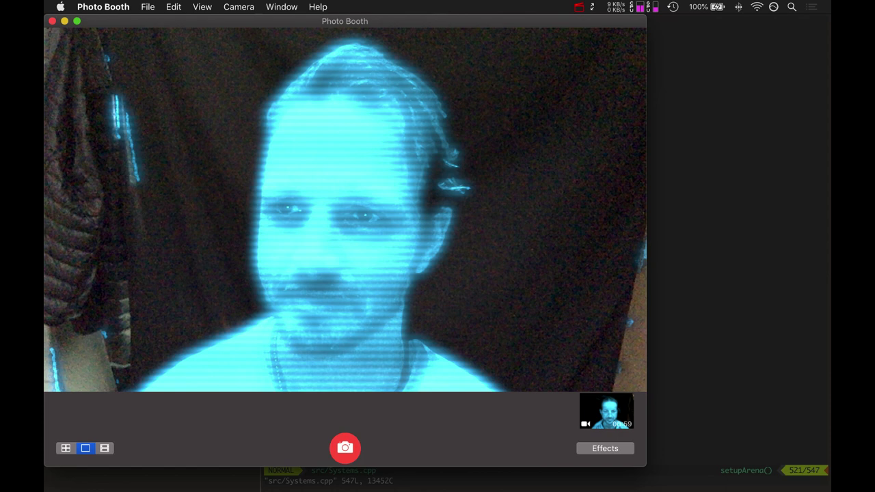
pyautogui.press('super+q')
pyautogui.press('super+Tab')
pyautogui.press('super+Tab')
pyautogui.press('super+Tab')
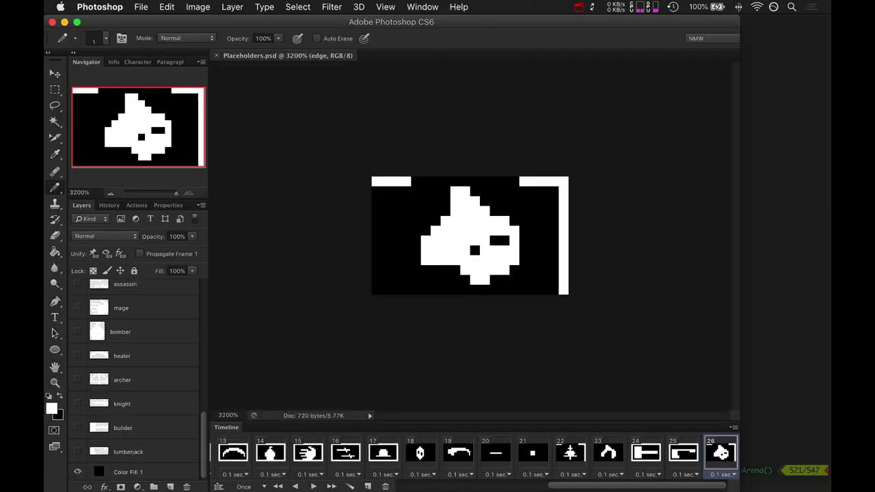
# Step: Review the sprites from the circle in frame 1 through the plus icon in frame 5
pyautogui.click(458, 453)
pyautogui.press('Left')
pyautogui.press('Left')
pyautogui.press('Left')
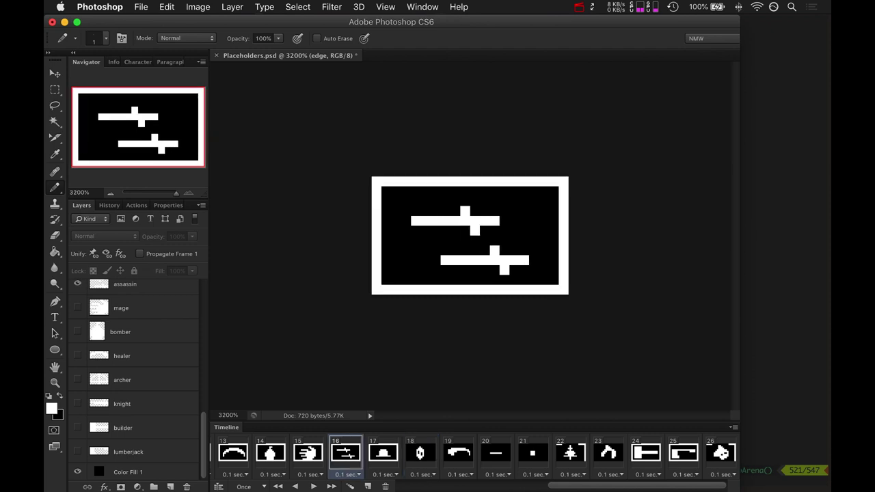
pyautogui.press('Home')
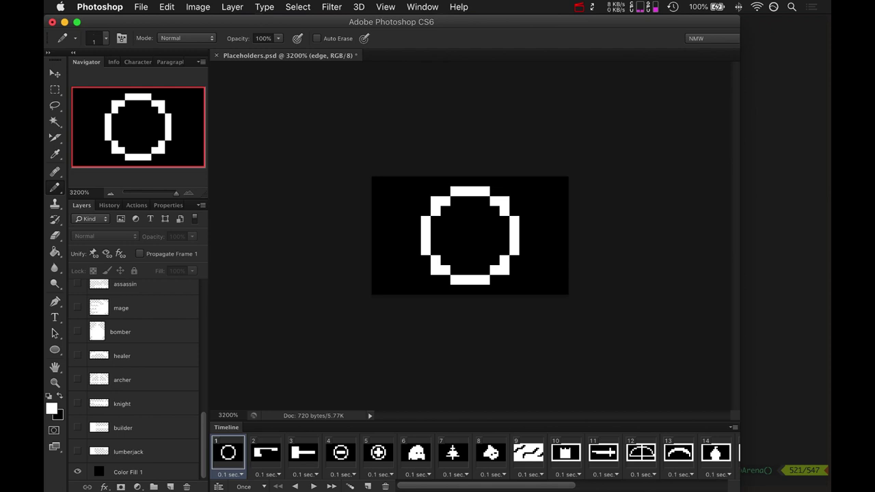
pyautogui.click(266, 458)
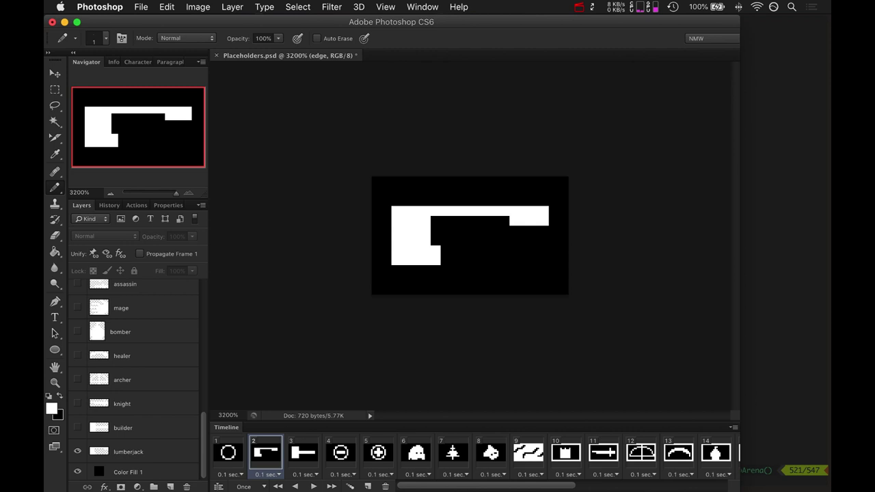
pyautogui.click(304, 452)
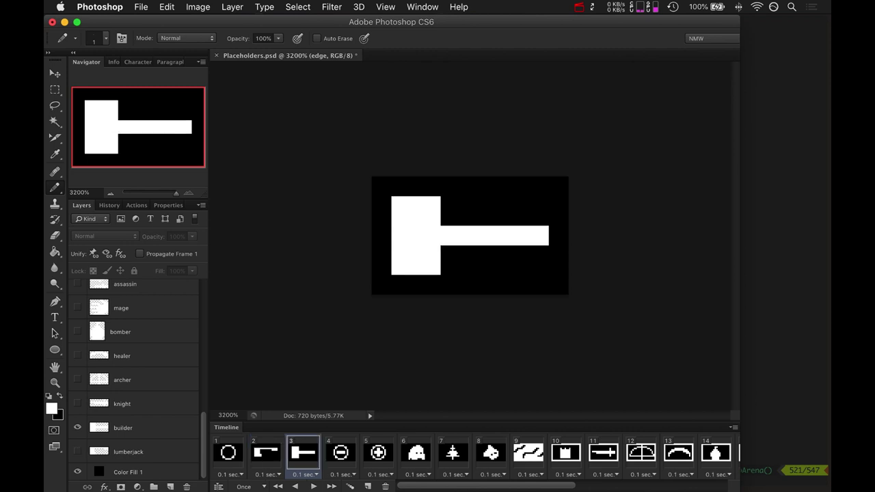
pyautogui.click(341, 452)
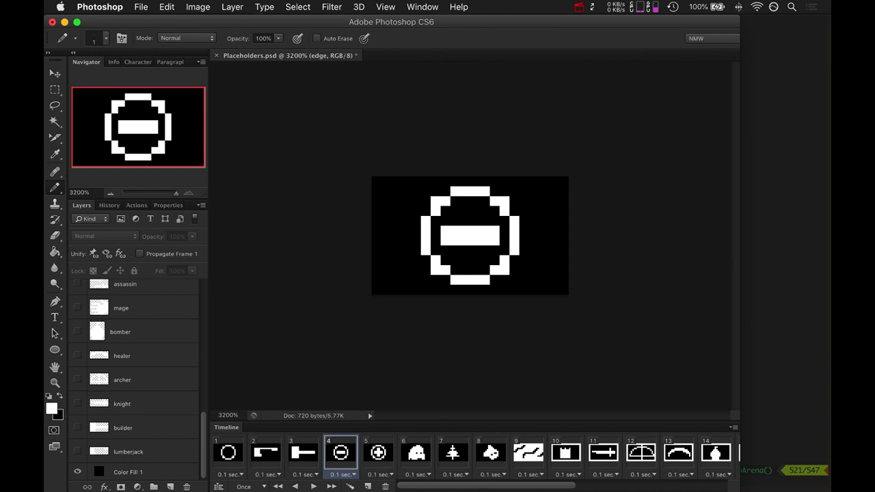
pyautogui.press('Right')
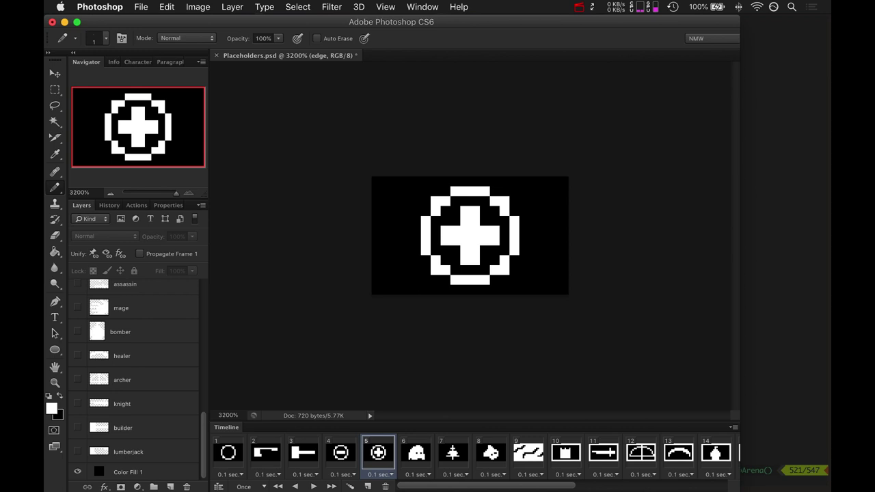
# Step: Step from the ghost in frame 6 past the tree, castle, bow and arch to the bomber in frame 14
pyautogui.press('Right')
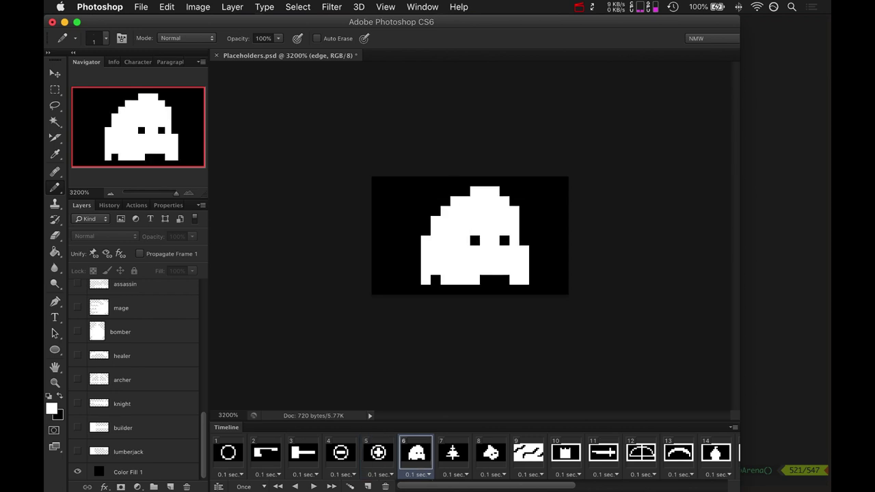
pyautogui.press('Right')
pyautogui.press('Right')
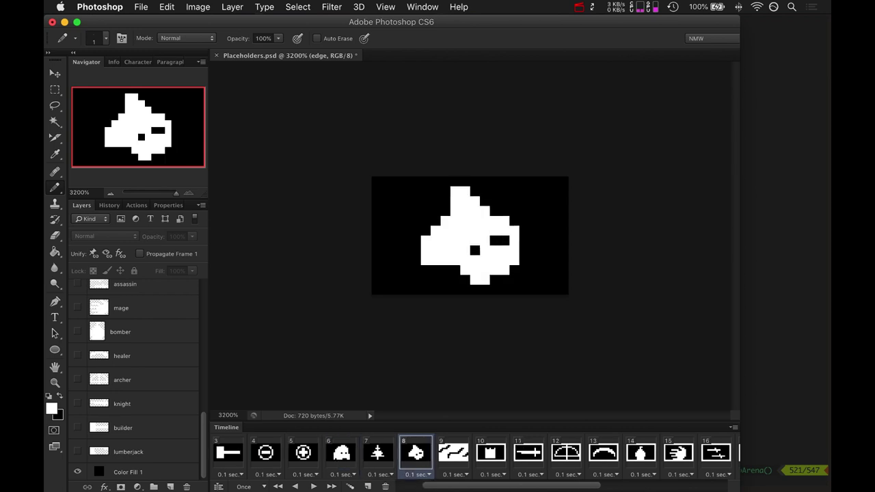
pyautogui.press('Left')
pyautogui.press('Right')
pyautogui.press('Right')
pyautogui.press('Right')
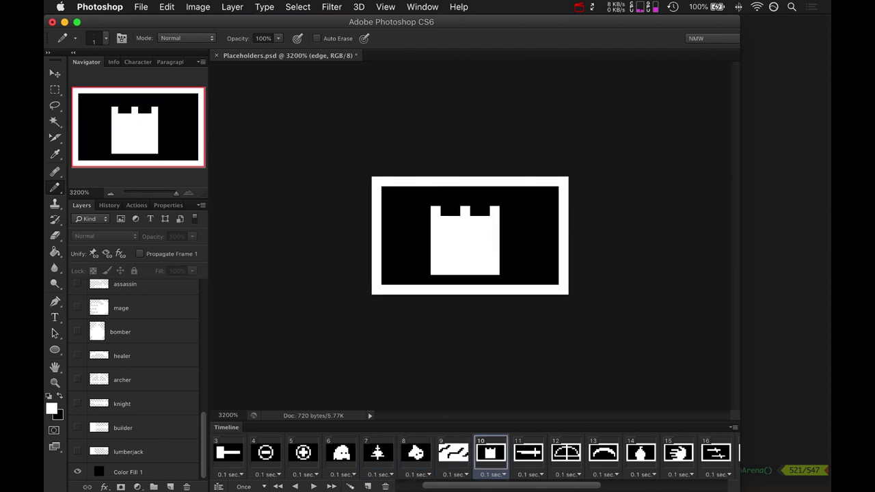
pyautogui.hscroll(3, 475, 453)
pyautogui.press('Right')
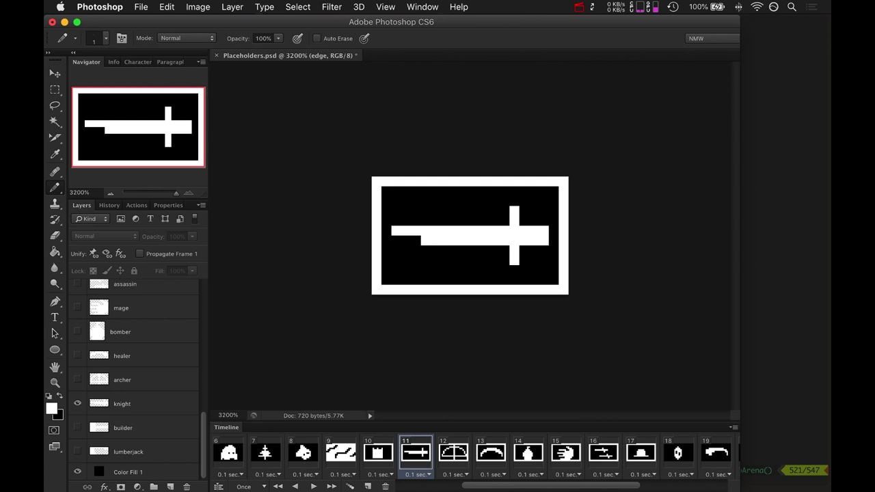
pyautogui.press('Right')
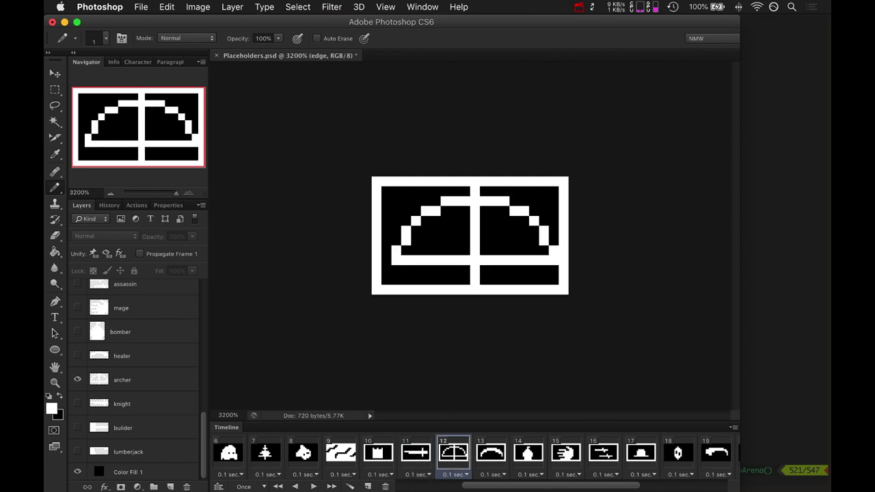
pyautogui.hscroll(1, 472, 455)
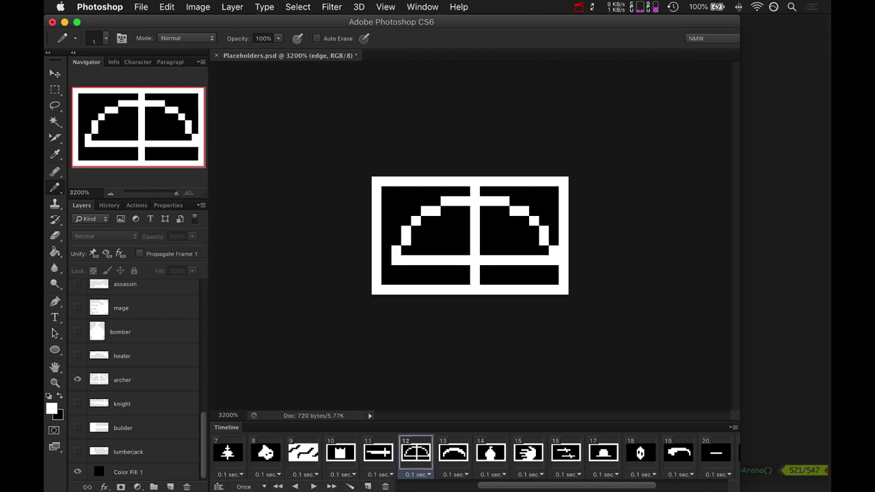
pyautogui.press('Right')
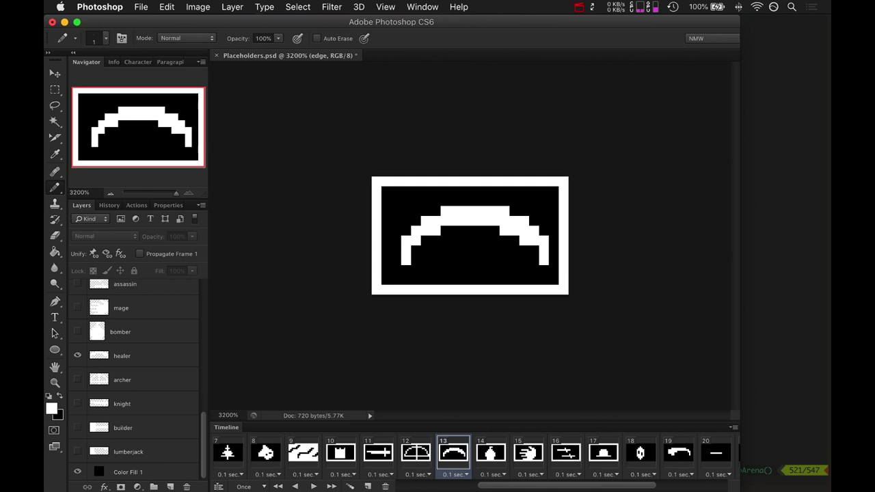
pyautogui.press('Right')
pyautogui.hscroll(1, 472, 455)
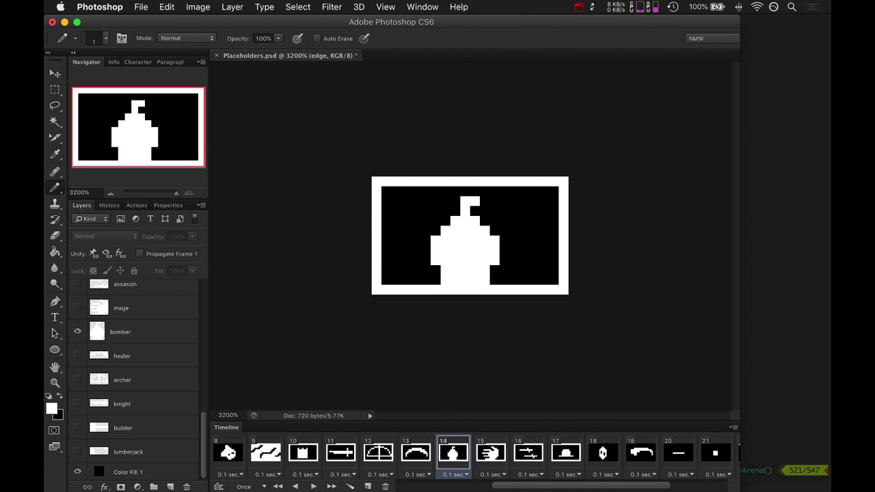
pyautogui.hscroll(-7, 472, 455)
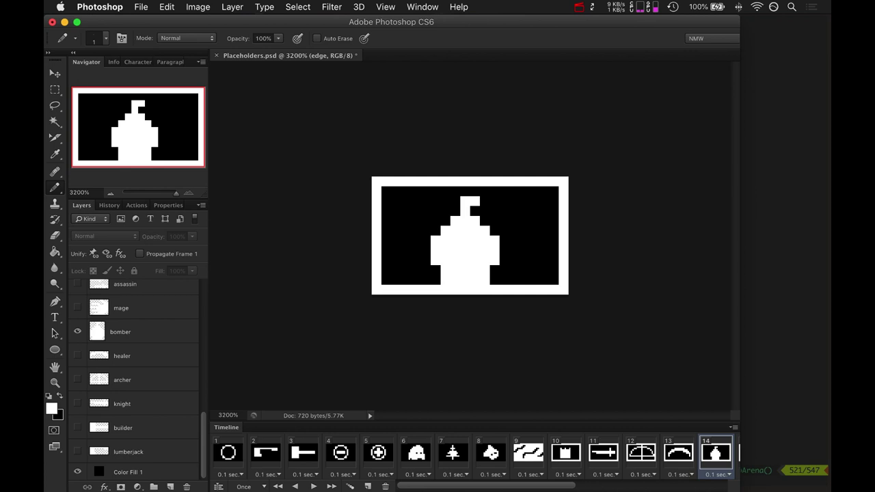
pyautogui.hscroll(2, 472, 455)
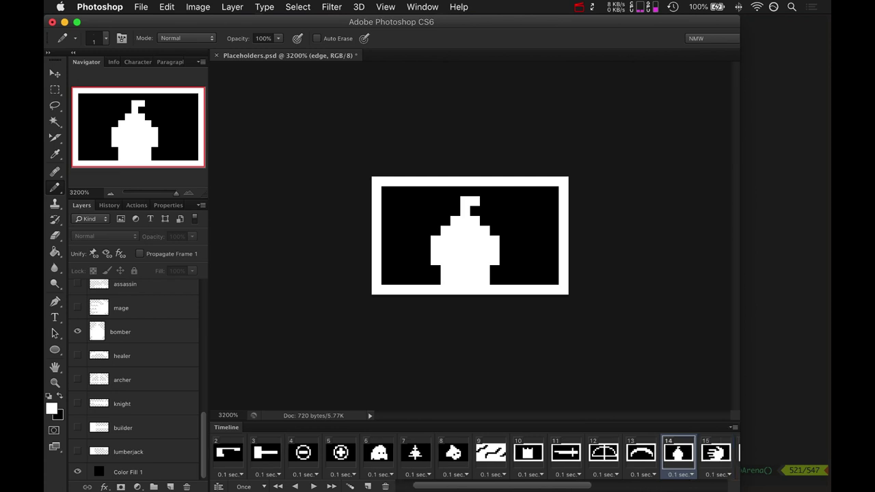
pyautogui.hscroll(4, 472, 454)
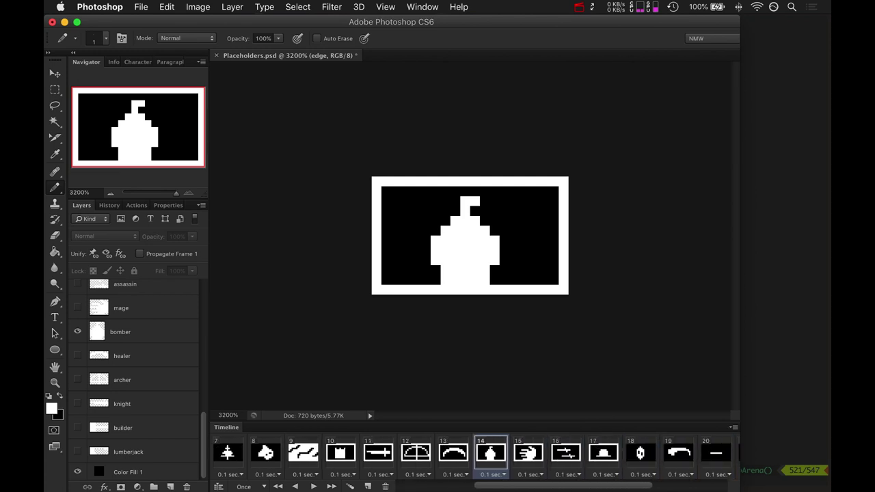
# Step: Step past the hand and hat sprites in frames 15–18 and settle on frame 19
pyautogui.press('Right')
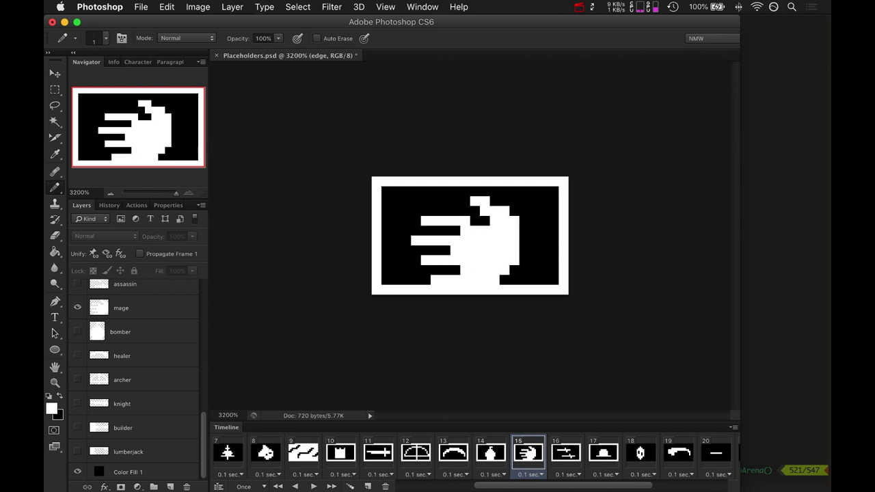
pyautogui.hscroll(2, 472, 455)
pyautogui.hscroll(2, 472, 454)
pyautogui.press('Right')
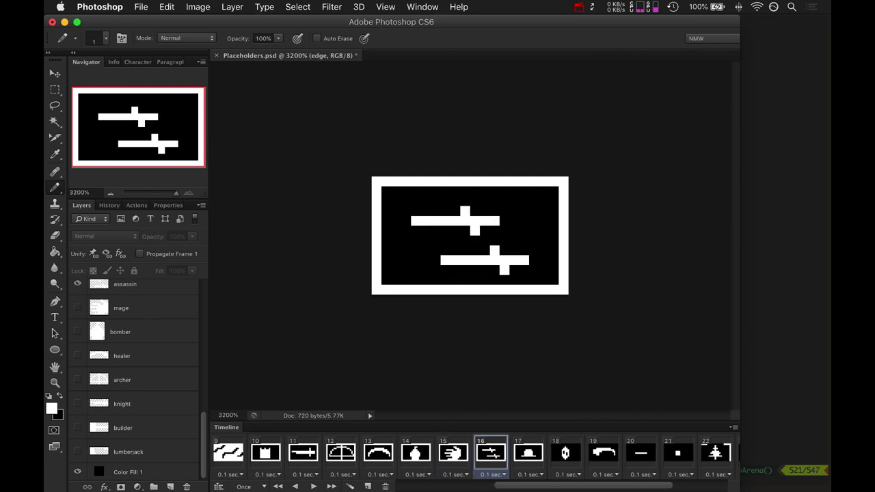
pyautogui.press('Right')
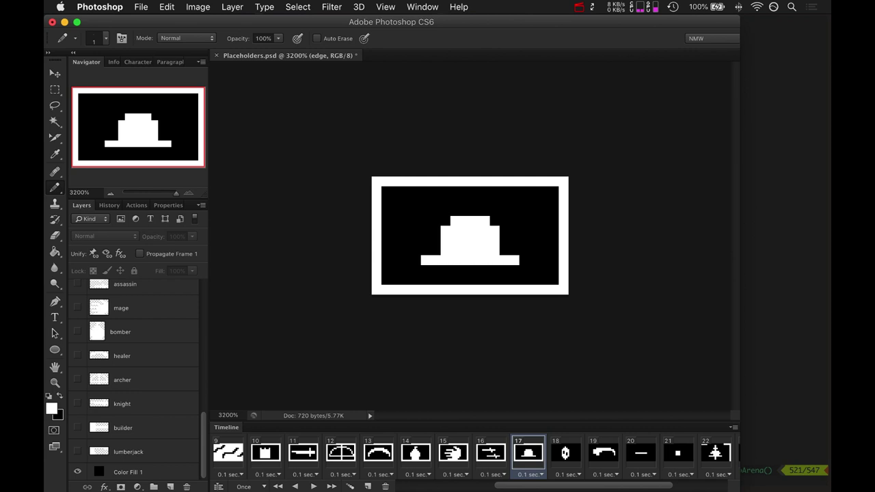
pyautogui.press('Right')
pyautogui.hscroll(2, 472, 454)
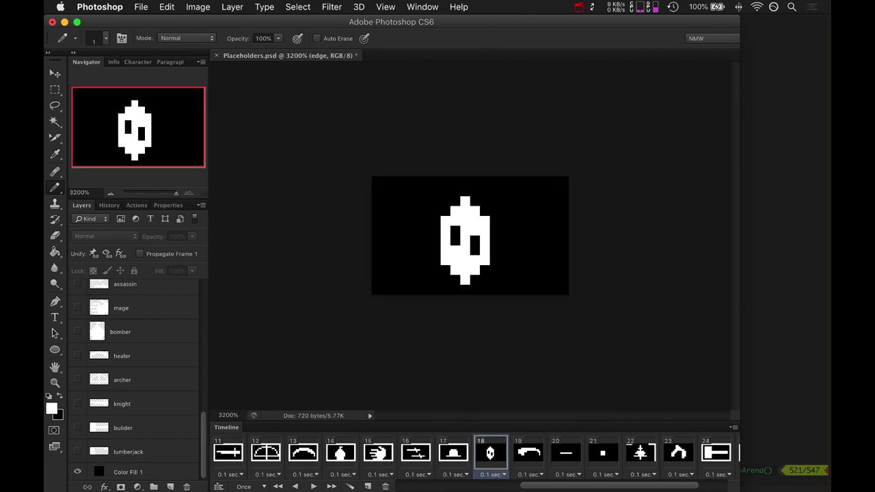
pyautogui.hscroll(2, 472, 455)
pyautogui.press('Right')
pyautogui.press('Right')
pyautogui.press('Right')
pyautogui.press('Left')
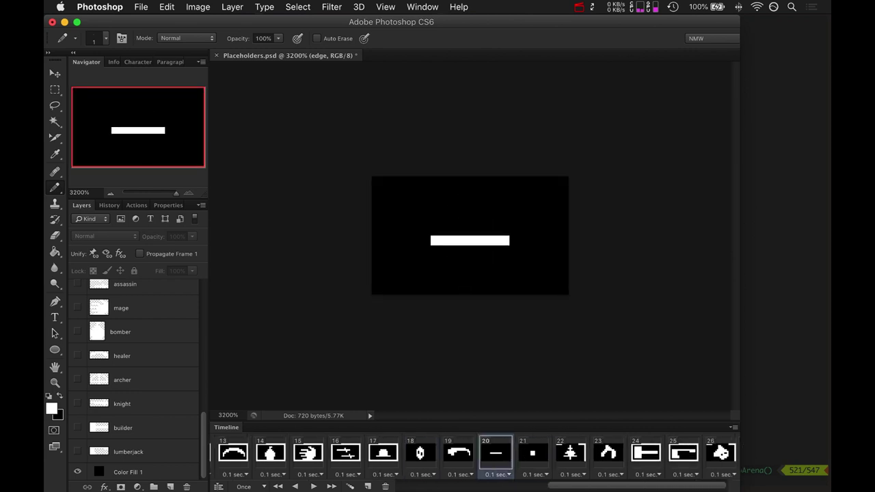
pyautogui.press('Left')
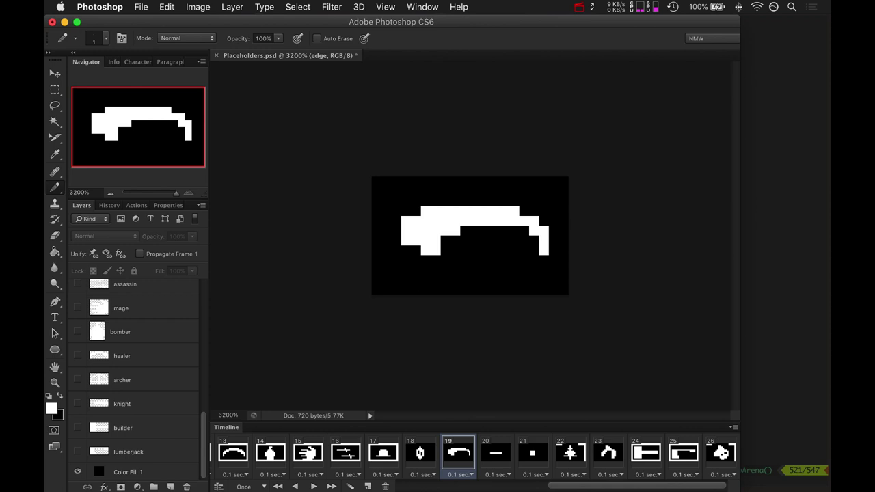
pyautogui.press('super+Tab')
pyautogui.press('super+Tab')
pyautogui.press('super+Tab')
# Step: Return to vim, clear search highlighting in Systems.cpp, save and rebuild
pyautogui.press('super+shift+Tab')
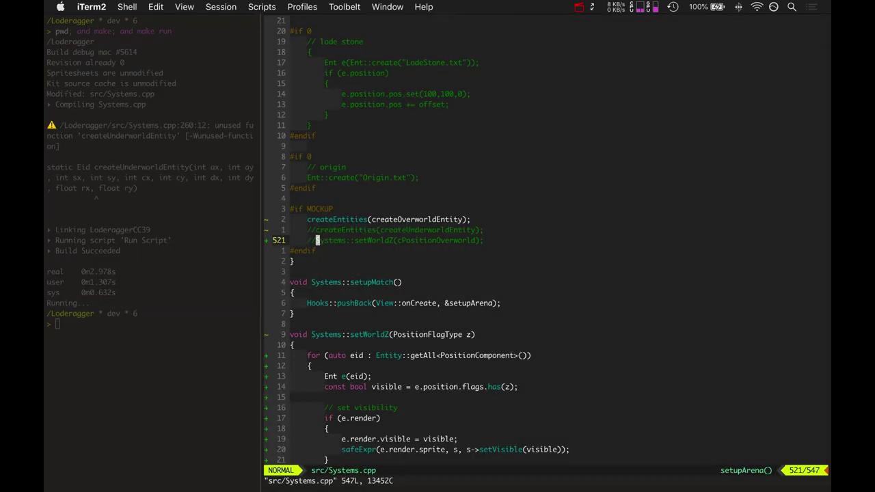
pyautogui.write(':noh')
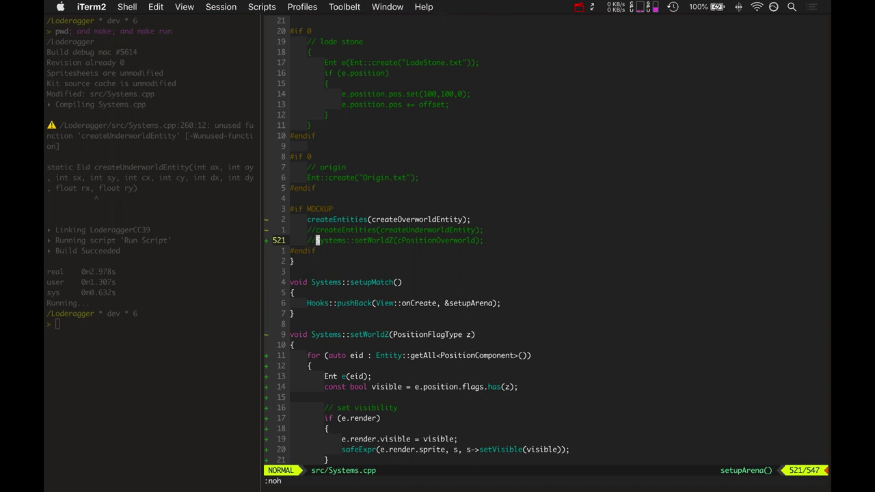
pyautogui.press('j')
# Step: Launch the game, view the zoomed-in tree arena, then quit back to vim
pyautogui.press('F5')
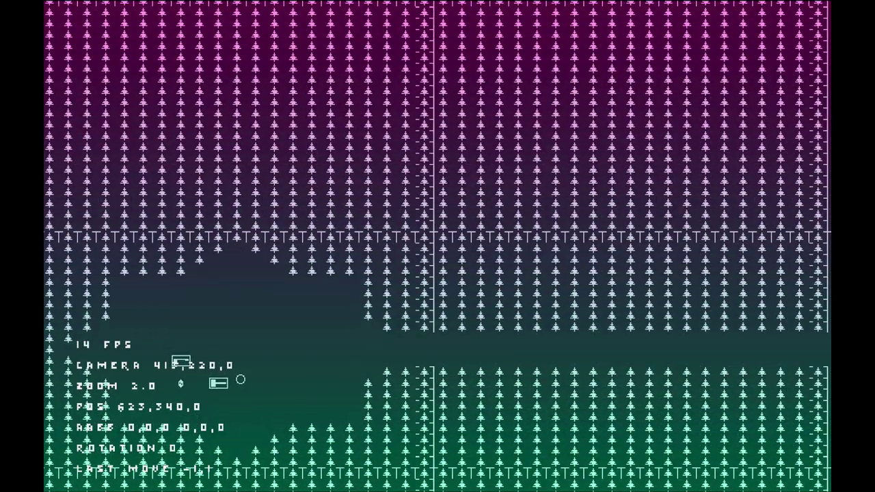
pyautogui.press('Escape')
pyautogui.write(':bp!')
# Step: Go to RenderSystem.cpp and change the mockup cZoomInitial from 7.0 to 1.0
pyautogui.press('Return')
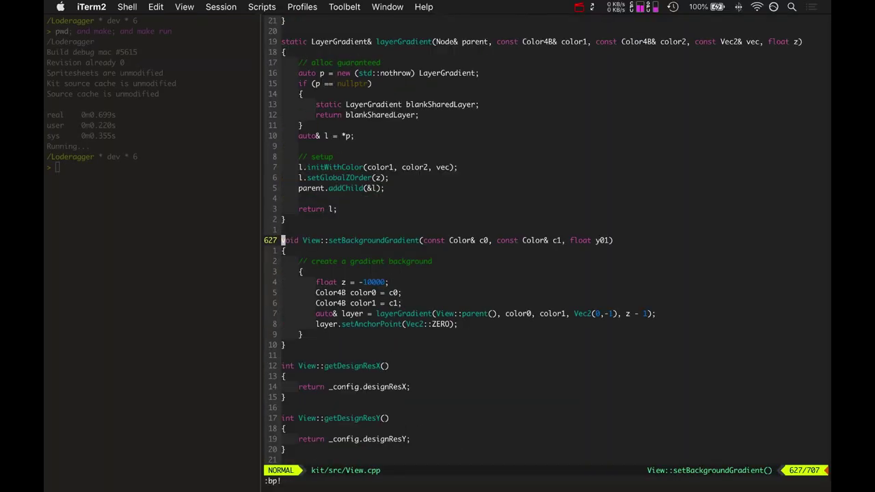
pyautogui.write(':bp! :bp! :bn!')
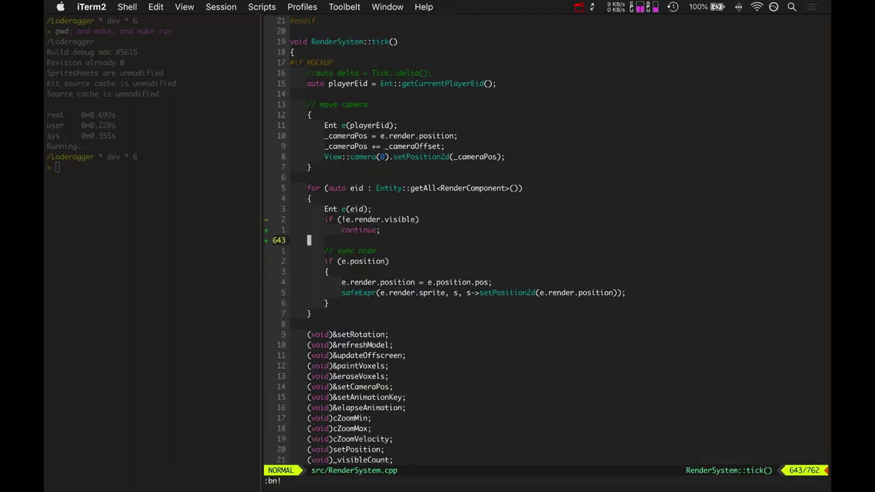
pyautogui.press('g')
pyautogui.press('g')
pyautogui.press('j')
pyautogui.press('j')
pyautogui.press('j')
pyautogui.press('j')
pyautogui.press('j')
pyautogui.press('j')
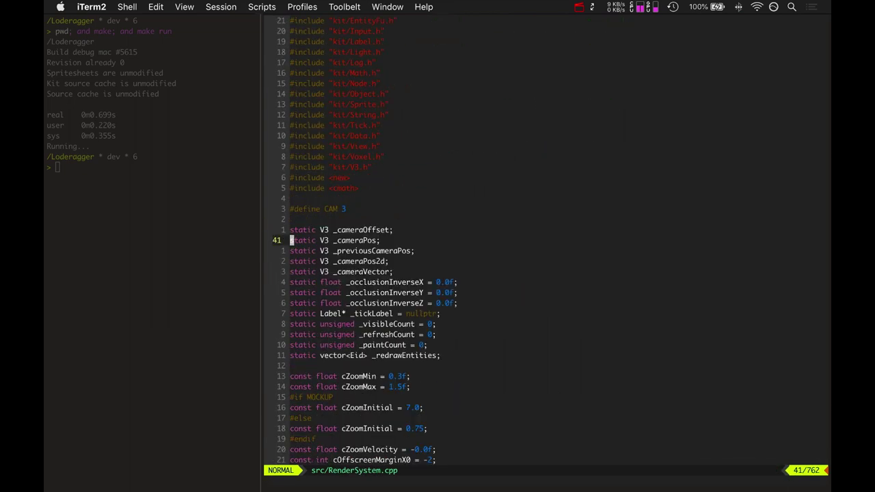
pyautogui.press('j')
pyautogui.press('j')
pyautogui.press('j')
pyautogui.press('j')
pyautogui.press('j')
pyautogui.press('j')
pyautogui.press('j')
pyautogui.press('j')
pyautogui.press('j')
pyautogui.press('j')
pyautogui.press('j')
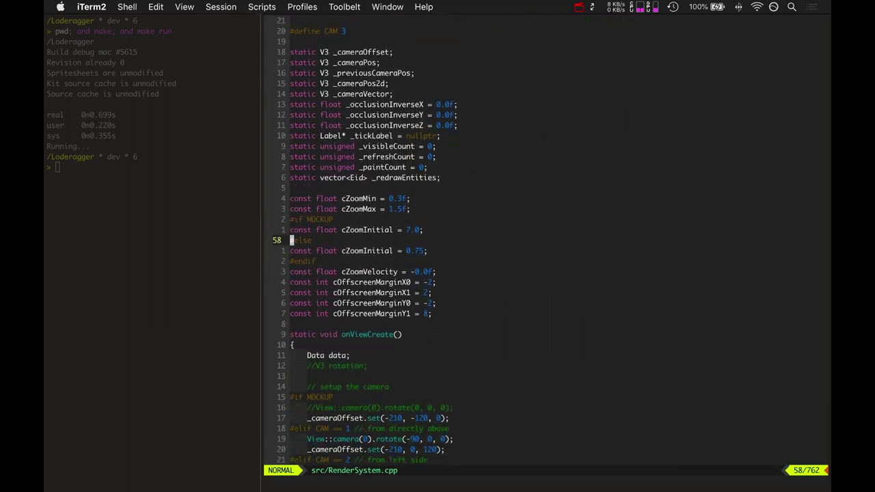
pyautogui.press('j')
pyautogui.press('k')
pyautogui.press('h')
pyautogui.press('h')
pyautogui.press('h')
pyautogui.write('r1')
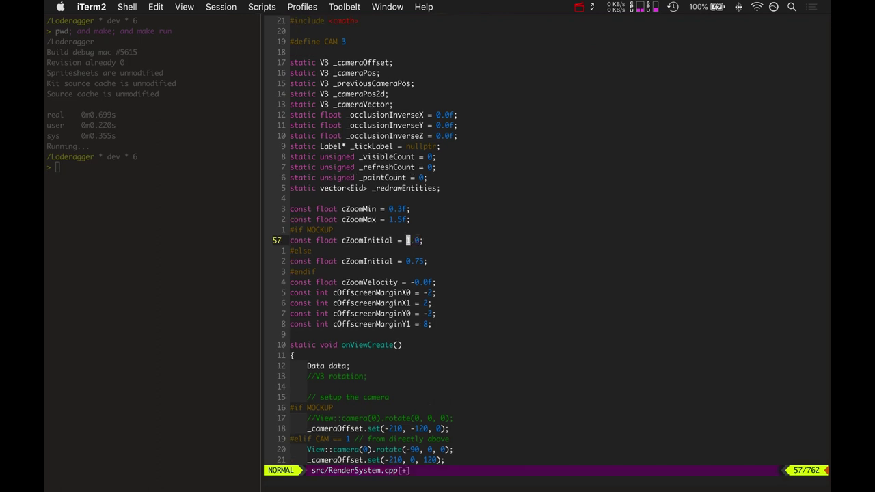
pyautogui.write(':w :up')
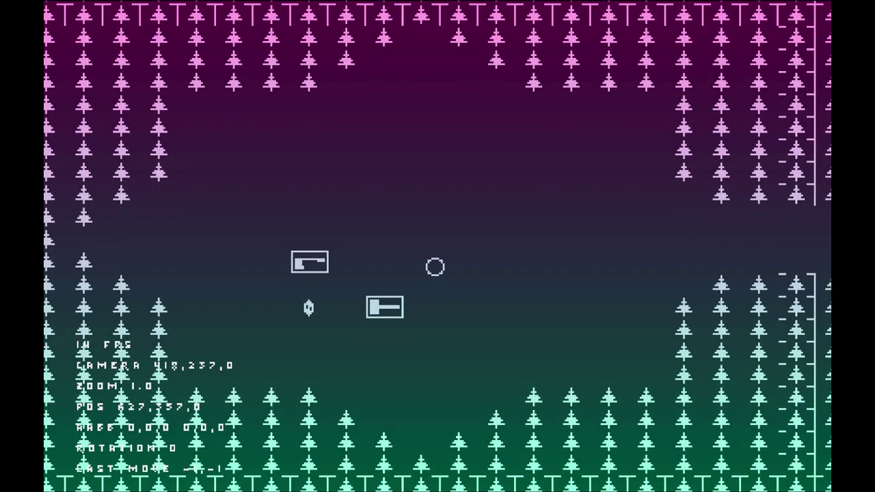
# Step: Walk the player around the starting clearing
pyautogui.press('Up')
pyautogui.press('Left')
pyautogui.press('Up')
pyautogui.press('Down')
pyautogui.press('Up')
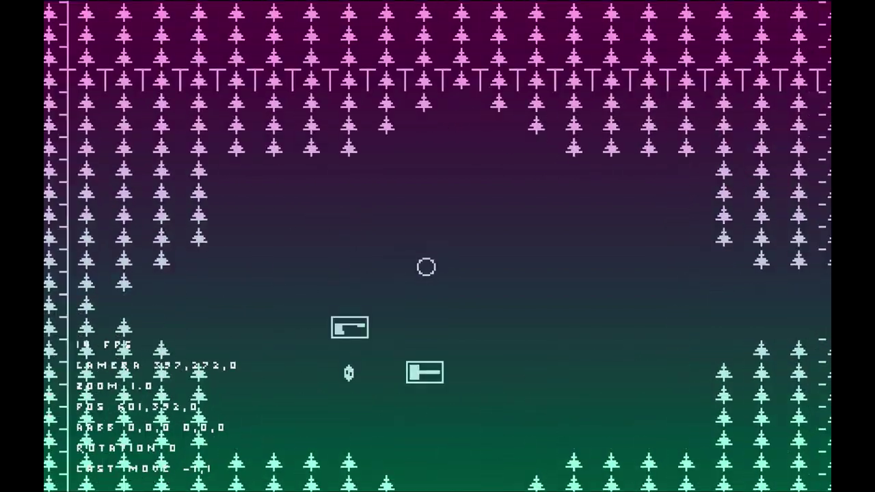
pyautogui.press('Left')
pyautogui.press('Down')
# Step: Move the player right past the boxes and east through the tree corridor
pyautogui.press('Right')
pyautogui.press('Up')
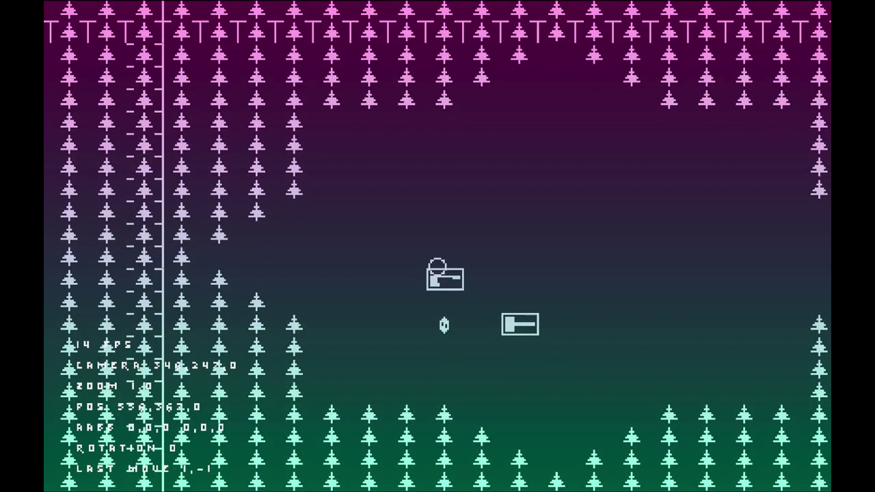
pyautogui.press('Down')
pyautogui.press('Right')
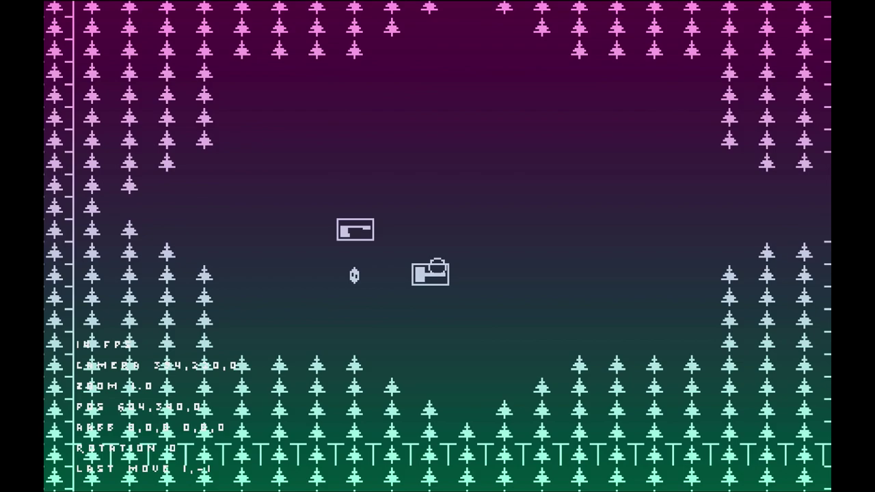
pyautogui.press('Left')
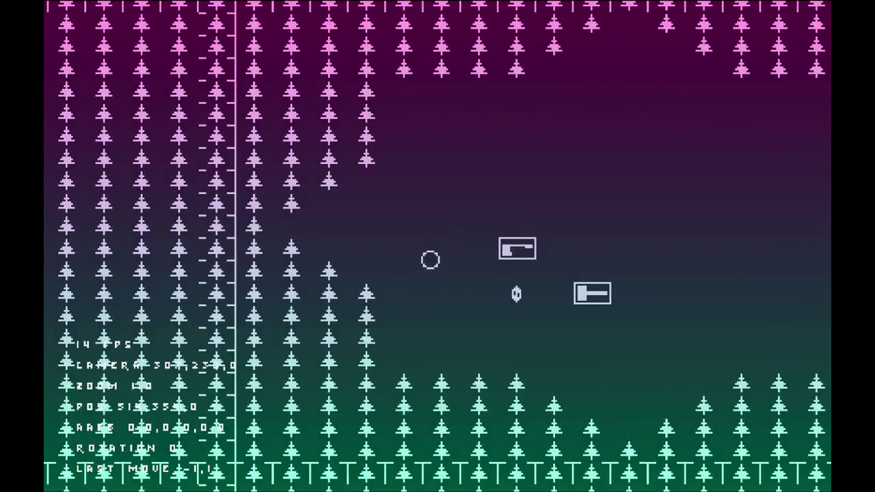
pyautogui.press('Right')
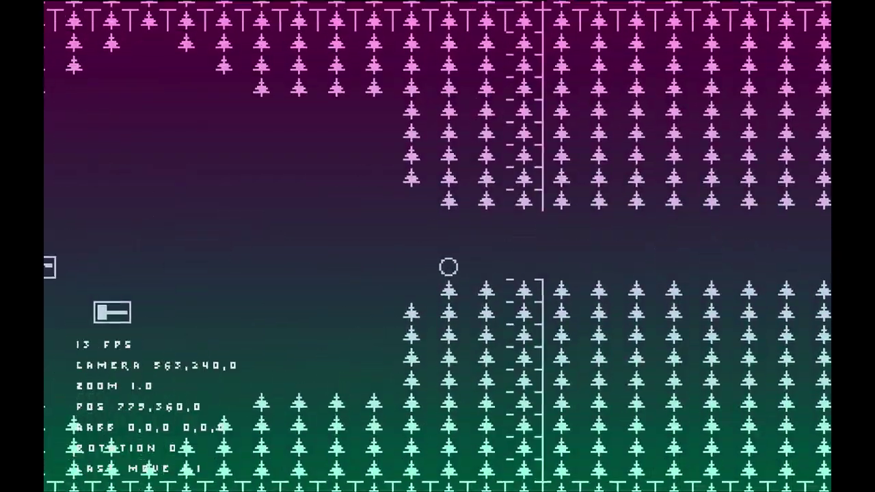
pyautogui.press('Right')
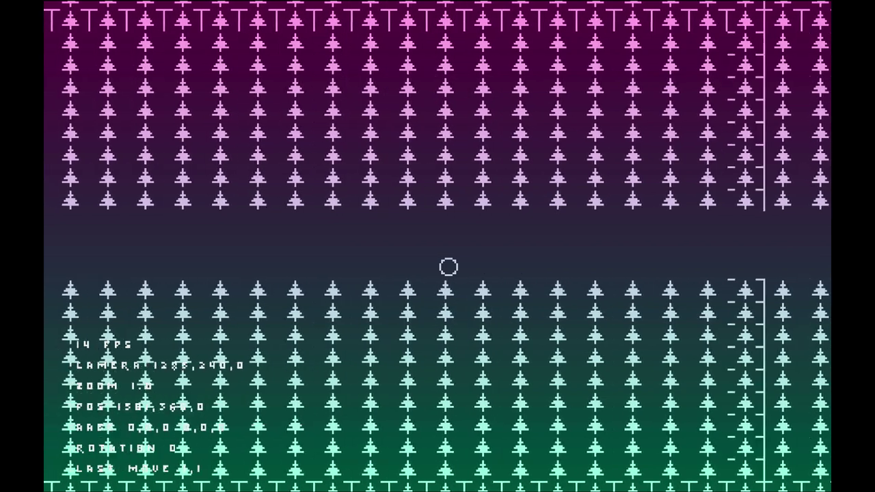
pyautogui.press('Right')
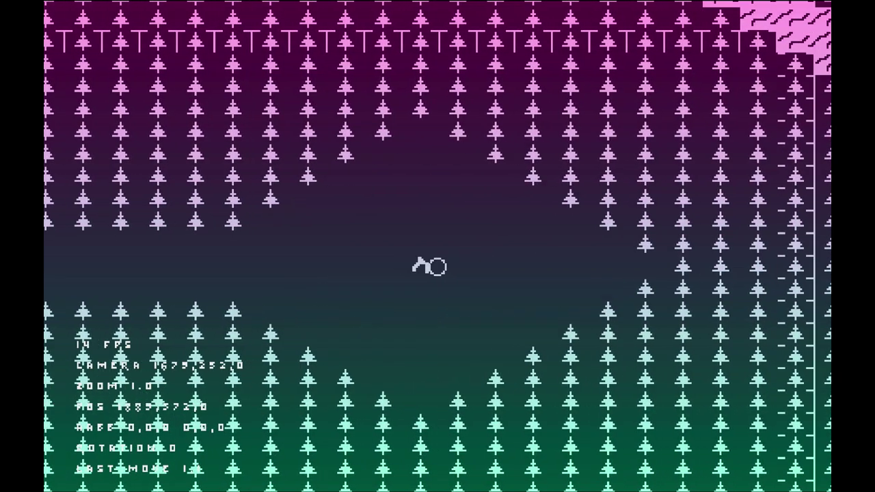
# Step: Walk the player across the tree field into a clearing with two boxes and an item
pyautogui.press('Right')
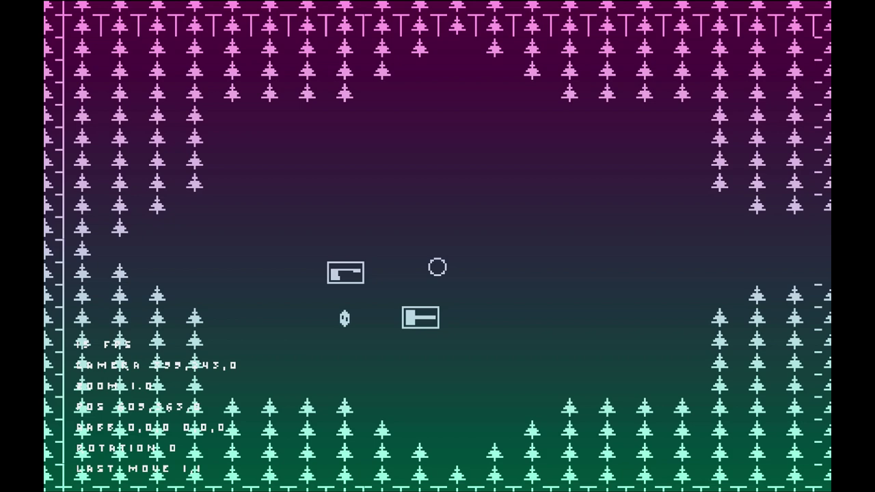
# Step: Steer the player down and left out of the box clearing
pyautogui.press('Down')
pyautogui.press('Up')
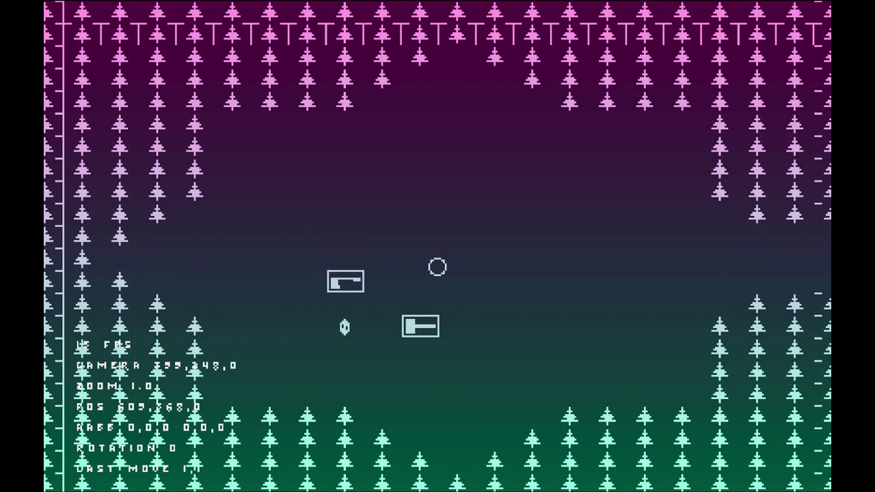
pyautogui.press('Down')
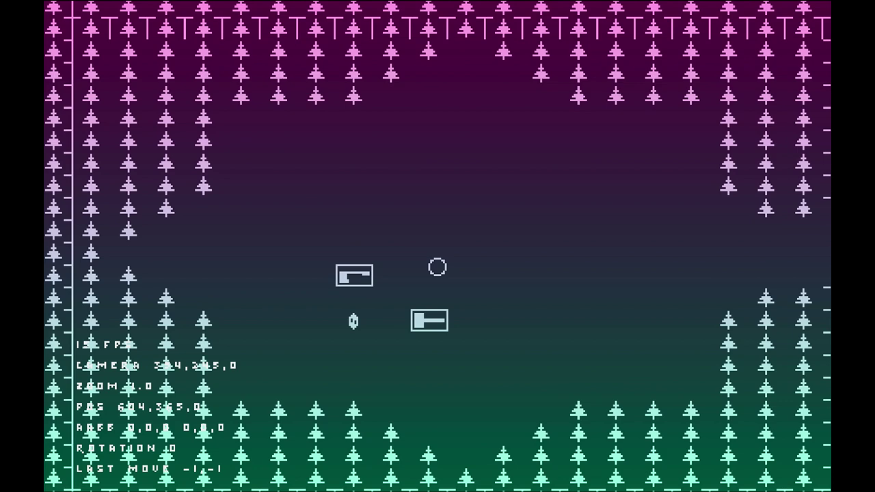
pyautogui.press('Left')
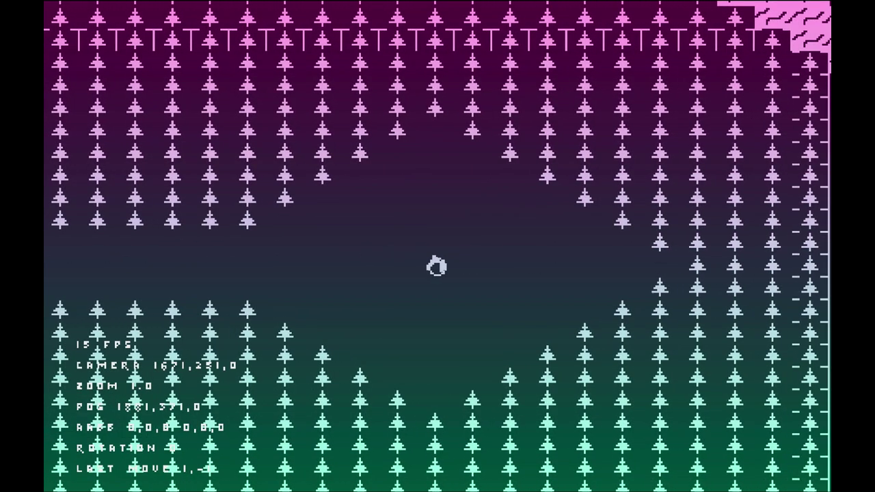
# Step: Walk the player south through the trees and back to the edge clearing near a small creature
pyautogui.press('Down')
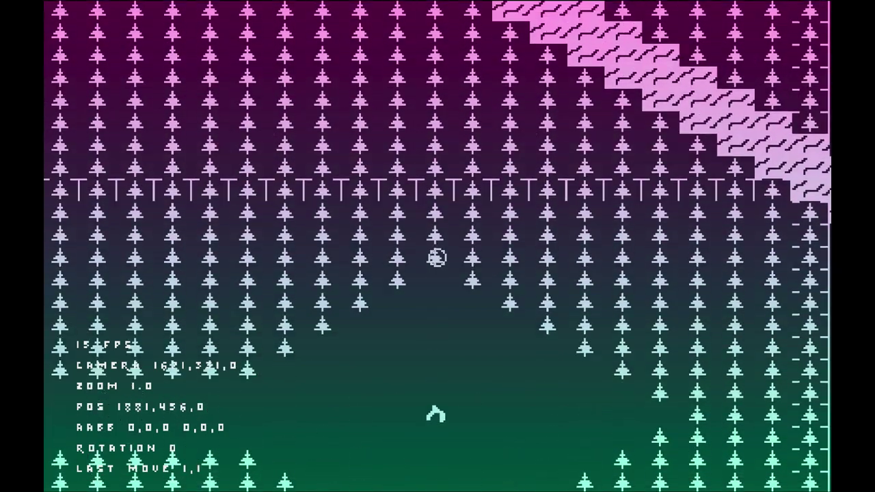
pyautogui.press('Up')
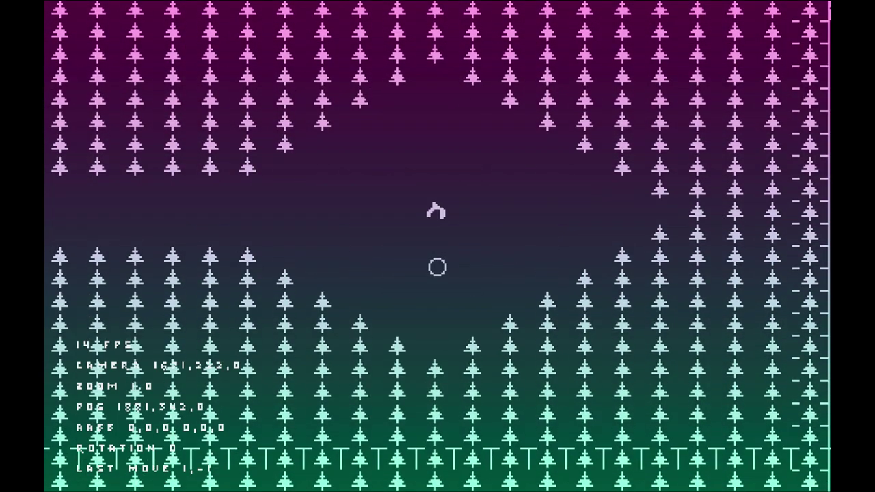
pyautogui.press('Left')
pyautogui.press('Up')
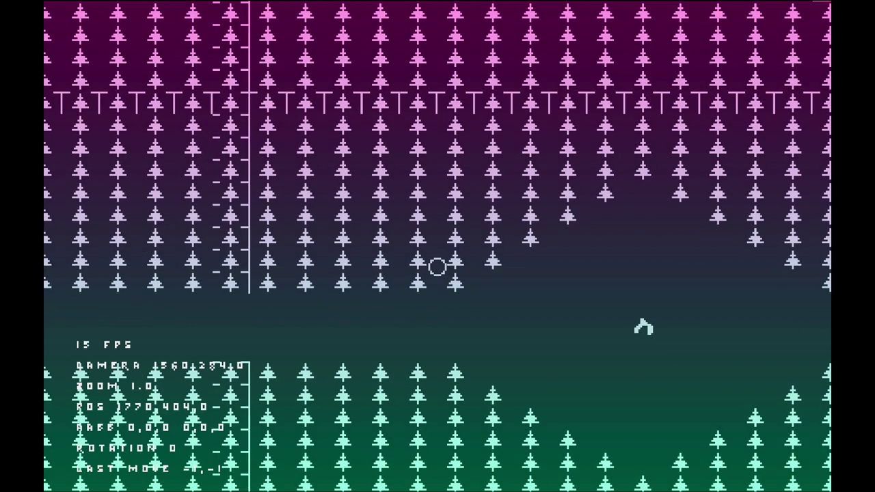
pyautogui.press('Down')
pyautogui.press('Right')
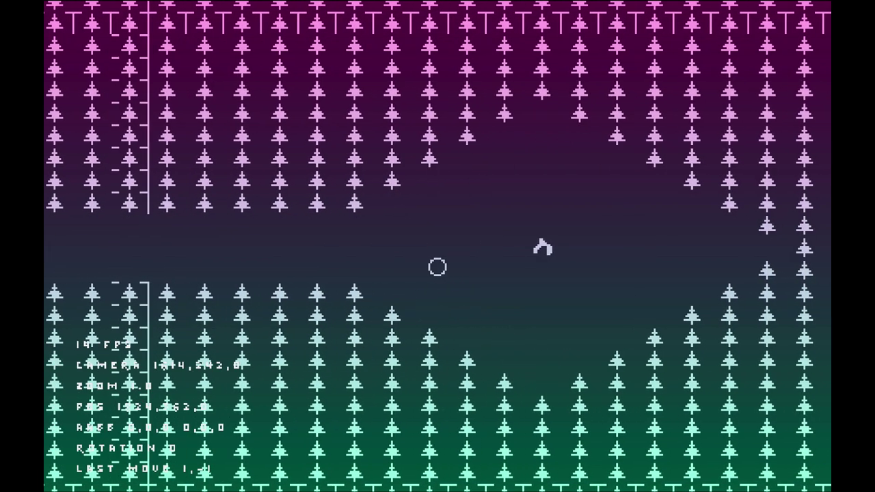
pyautogui.press('Right')
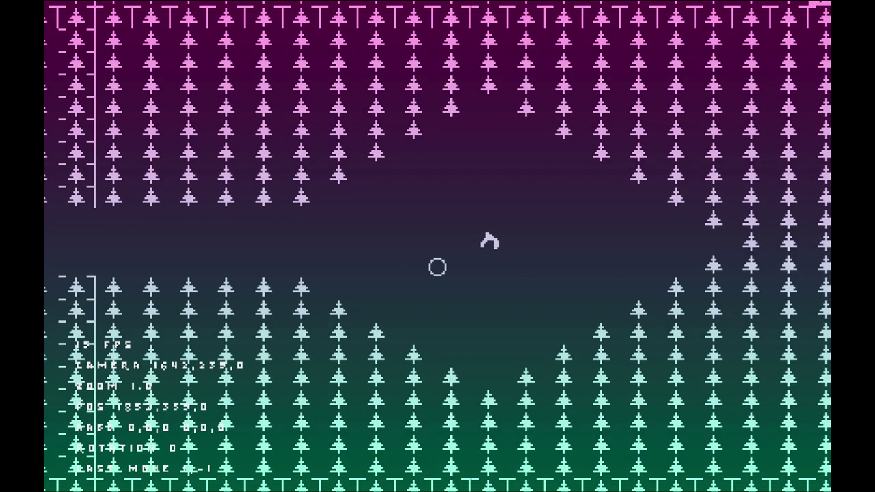